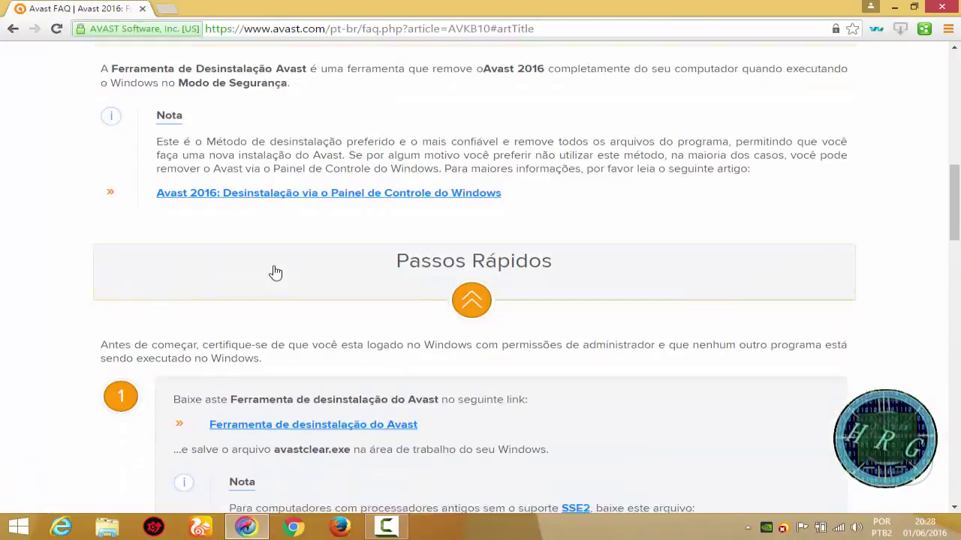
# Download the Avast uninstall tool avastclear.exe from the link in step 1 of the quick steps.
pyautogui.scroll(-2, 272, 272)
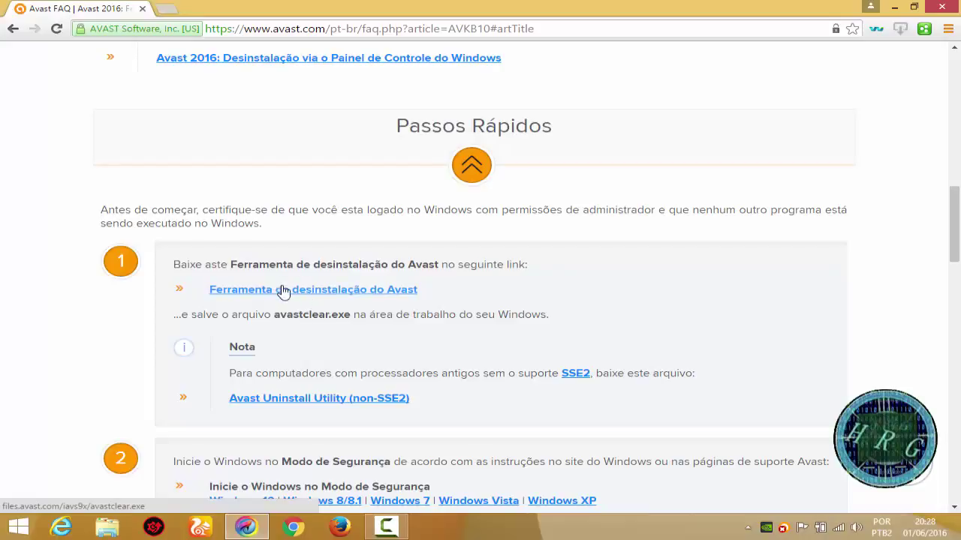
pyautogui.click(322, 299)
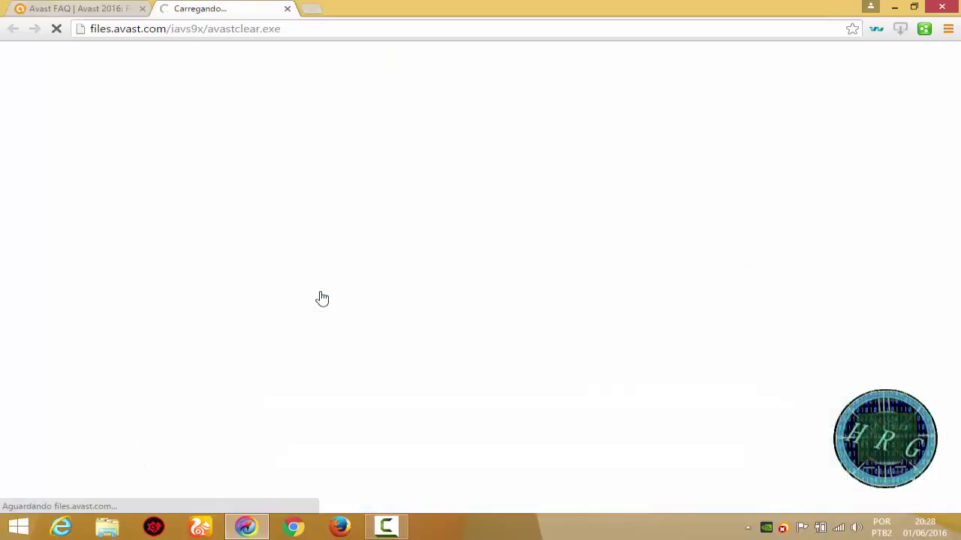
pyautogui.scroll(2, 322, 299)
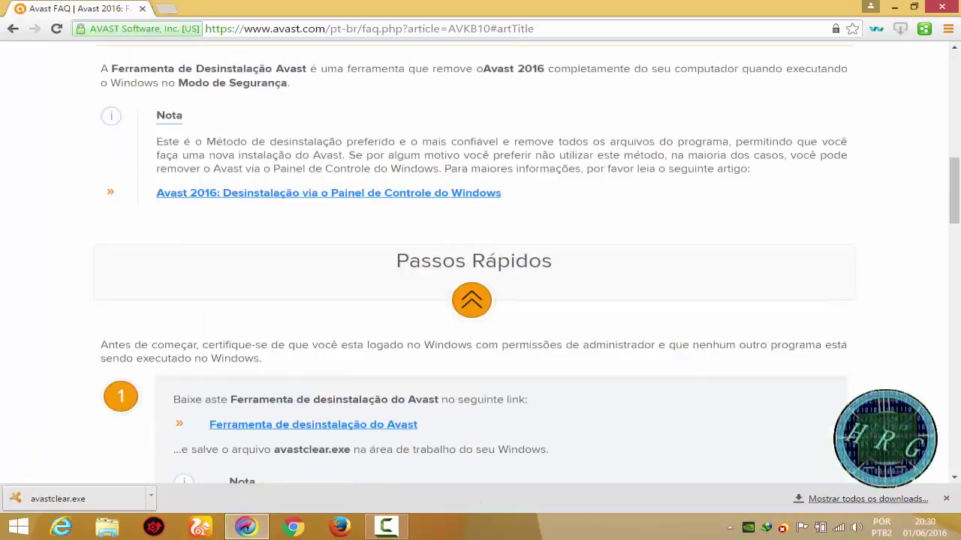
# Locate the downloaded avastclear file in its folder and move it to an empty area in the middle of the desktop.
pyautogui.click(866, 504)
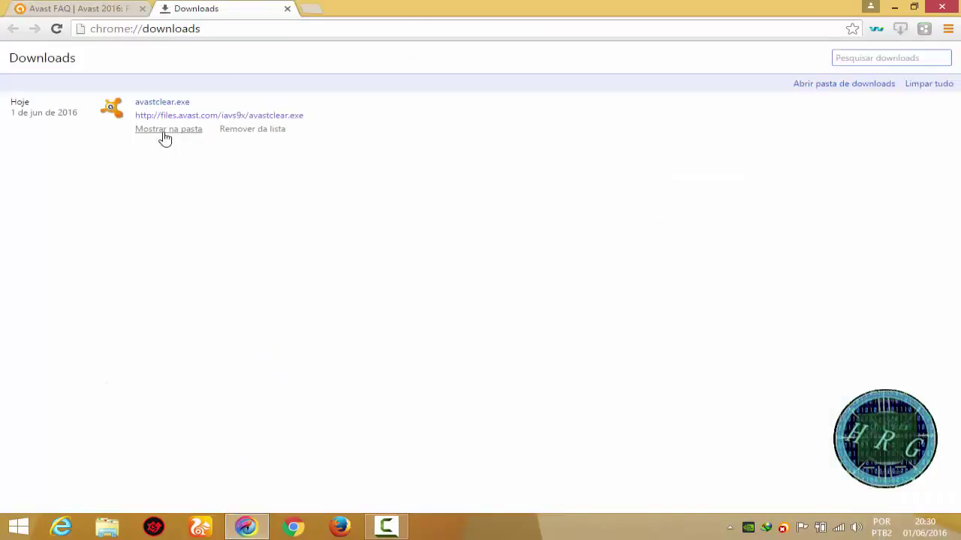
pyautogui.click(165, 133)
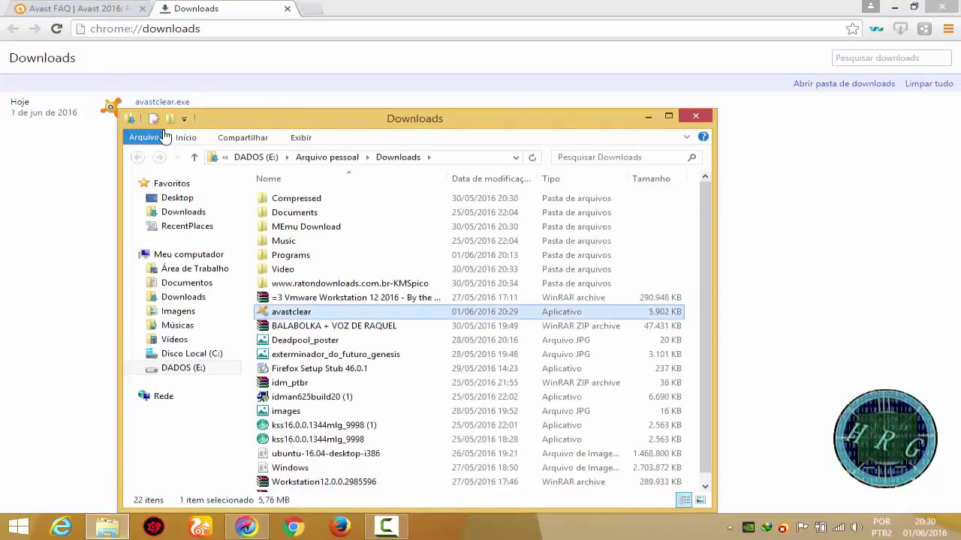
pyautogui.click(893, 9)
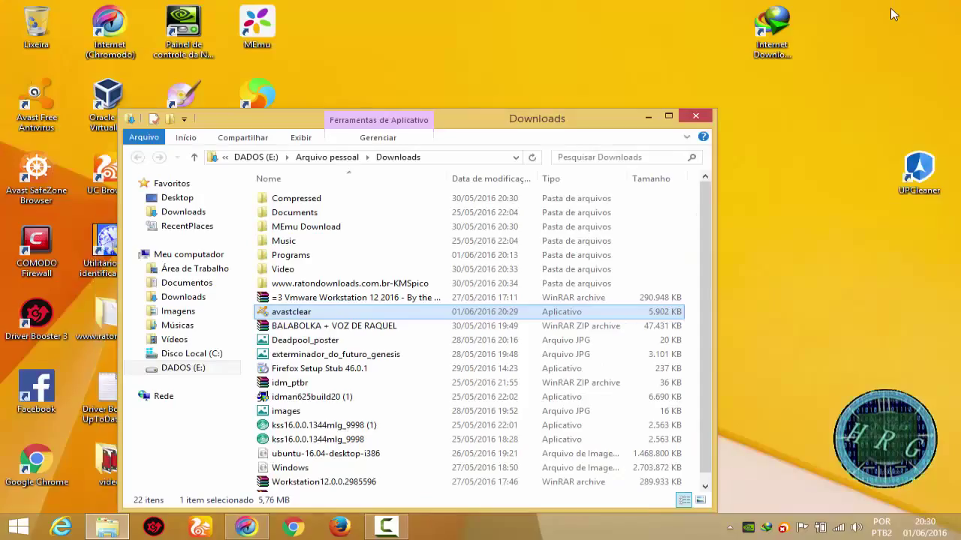
pyautogui.moveTo(297, 311); pyautogui.dragTo(796, 317)
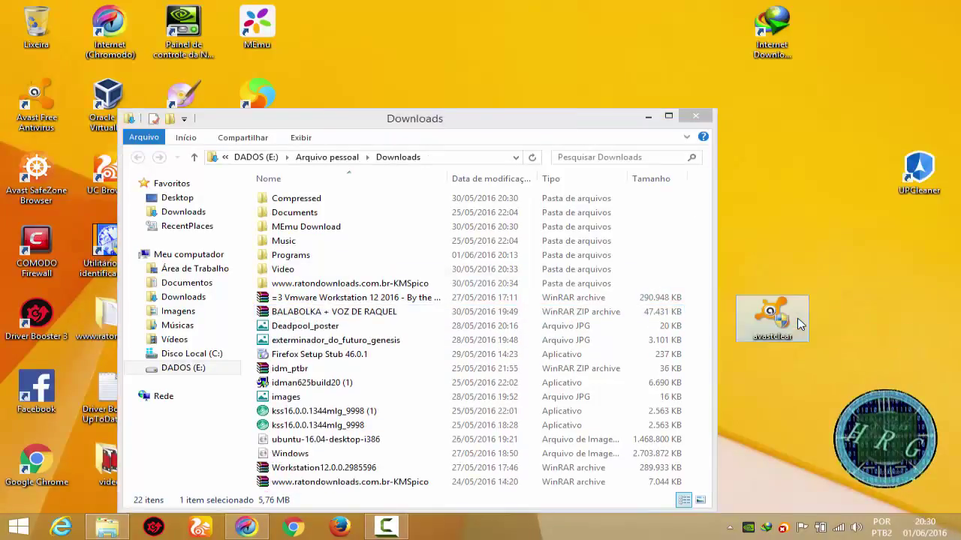
pyautogui.click(696, 116)
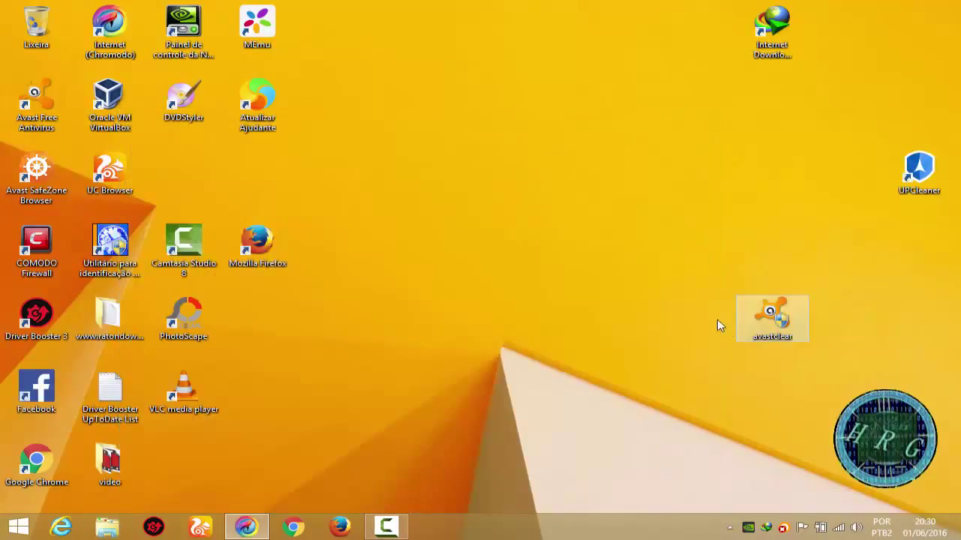
pyautogui.moveTo(769, 315); pyautogui.dragTo(555, 154)
pyautogui.moveTo(432, 142); pyautogui.dragTo(675, 244)
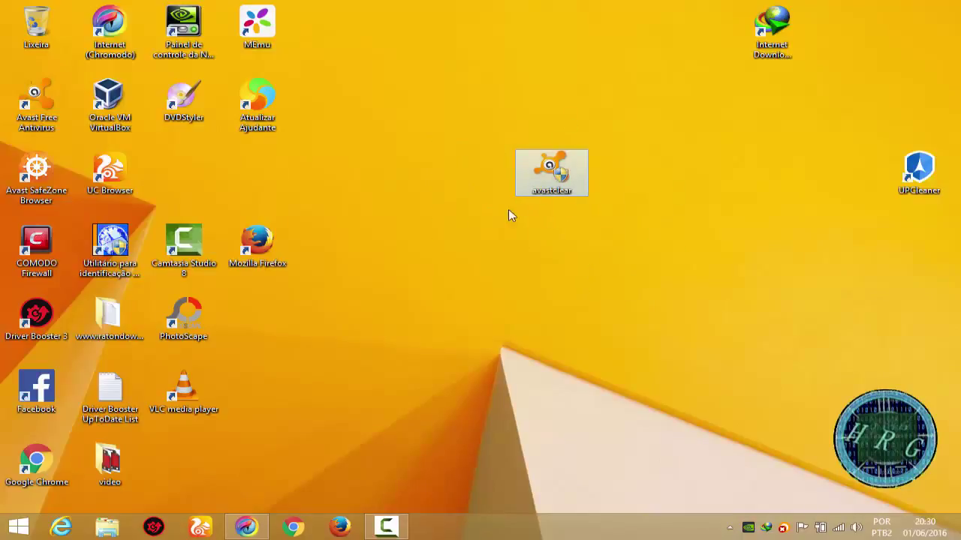
# Switch to the running "win" virtual machine in Oracle VM VirtualBox and display it in full-screen mode.
pyautogui.click(386, 527)
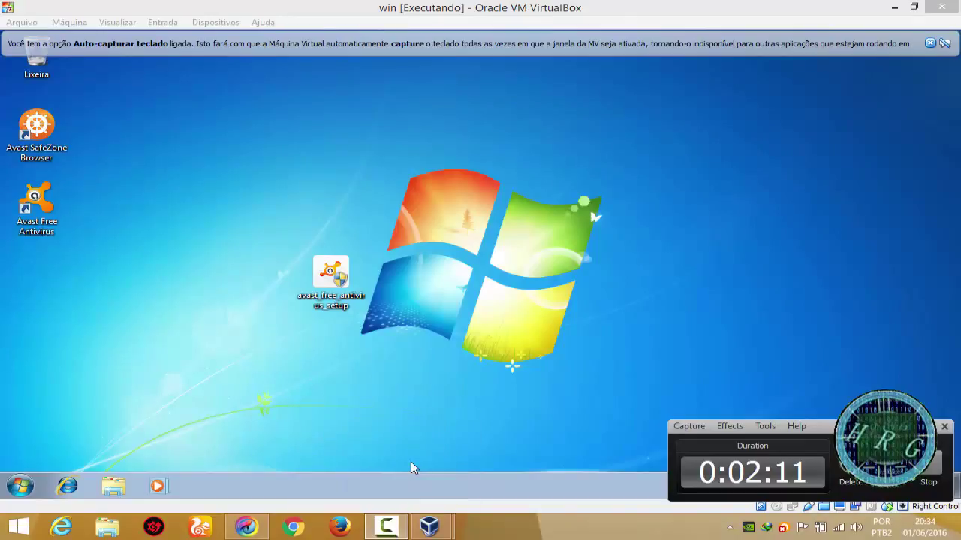
pyautogui.click(411, 468)
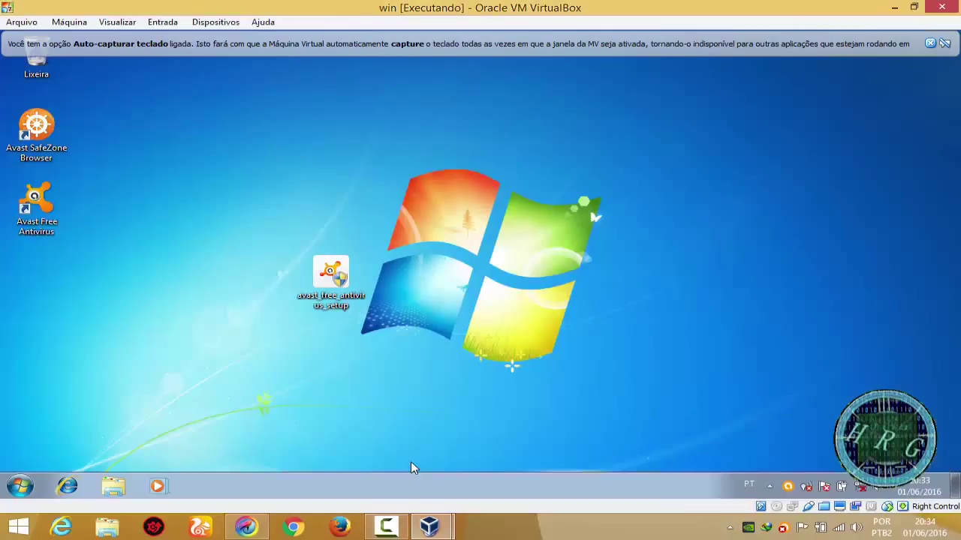
pyautogui.hotkey('alt', 'v')
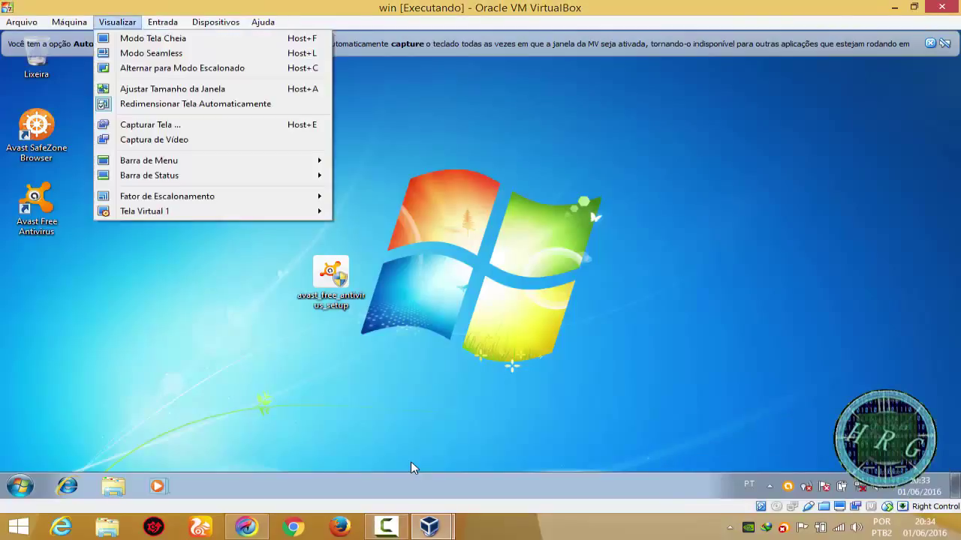
pyautogui.press('Down')
pyautogui.press('Escape')
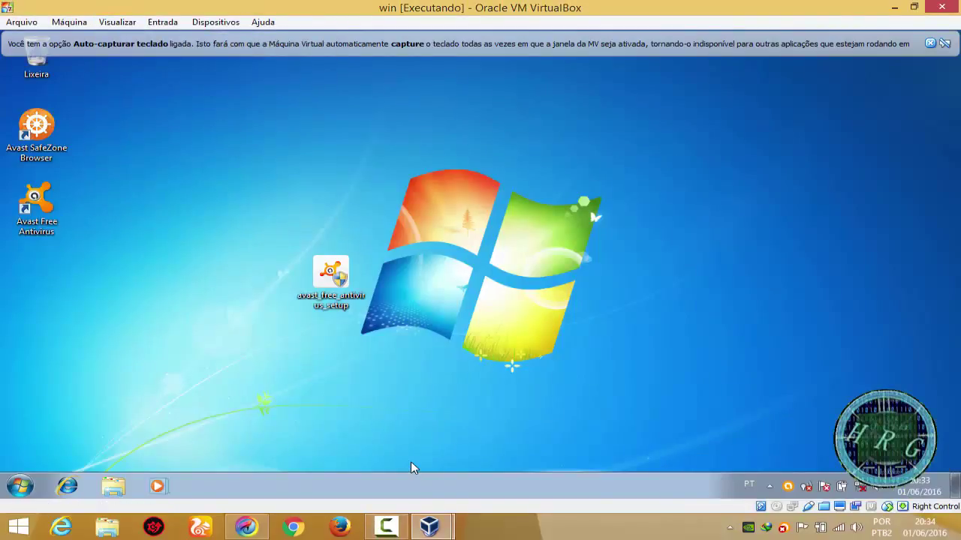
pyautogui.press('Control_R+f')
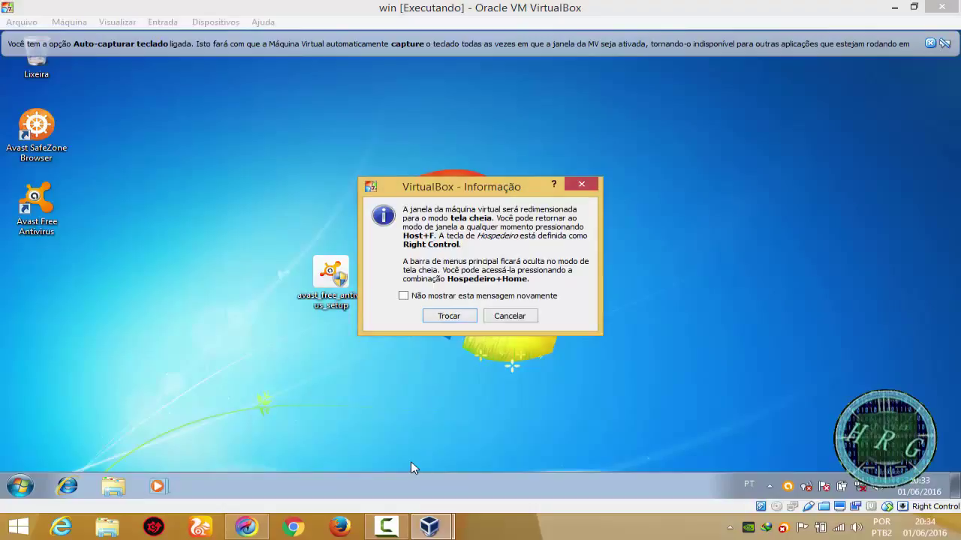
pyautogui.press('Escape')
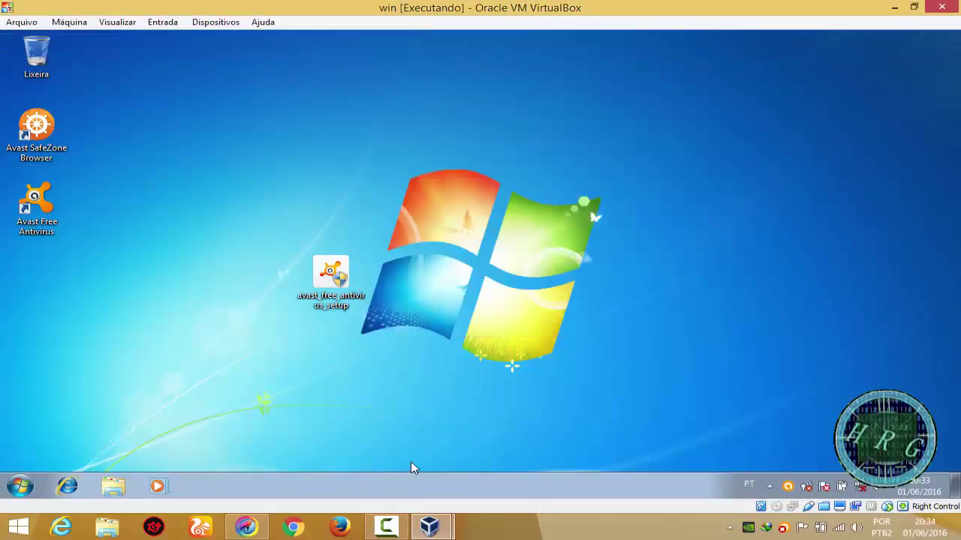
pyautogui.hotkey('alt', 'Tab')
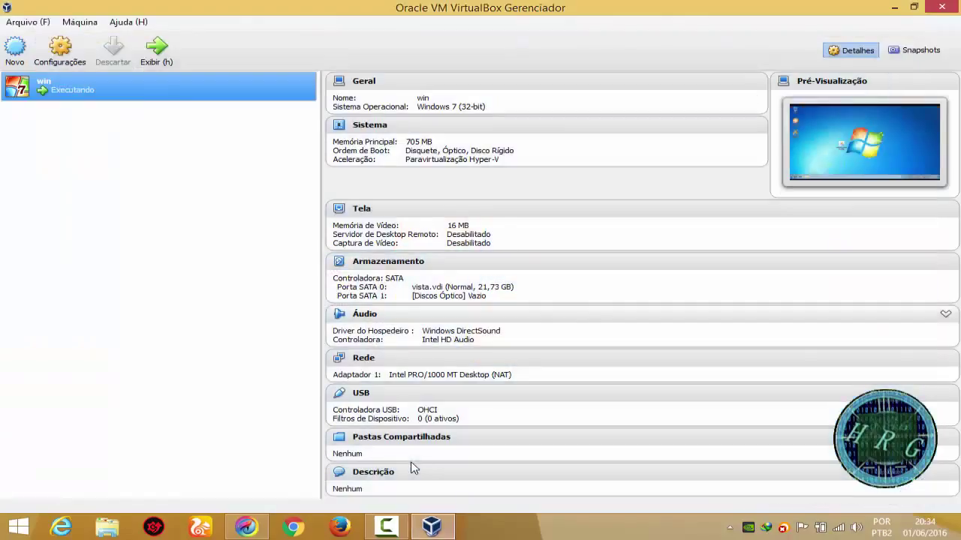
pyautogui.hotkey('alt', 'Tab')
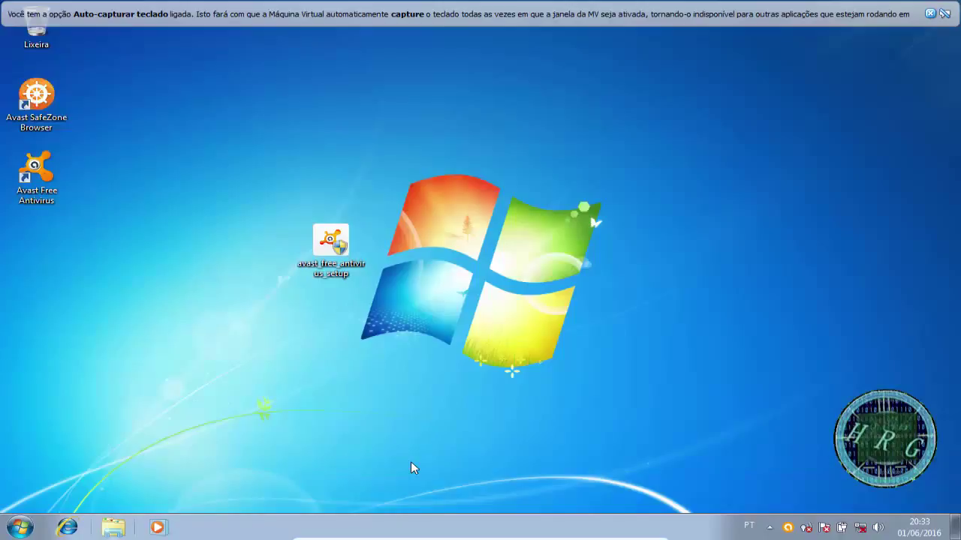
# Copy avastclear from the Programs folder on the shared Downloads (F:) drive to the virtual machine's desktop and close the folder.
pyautogui.press('super+e')
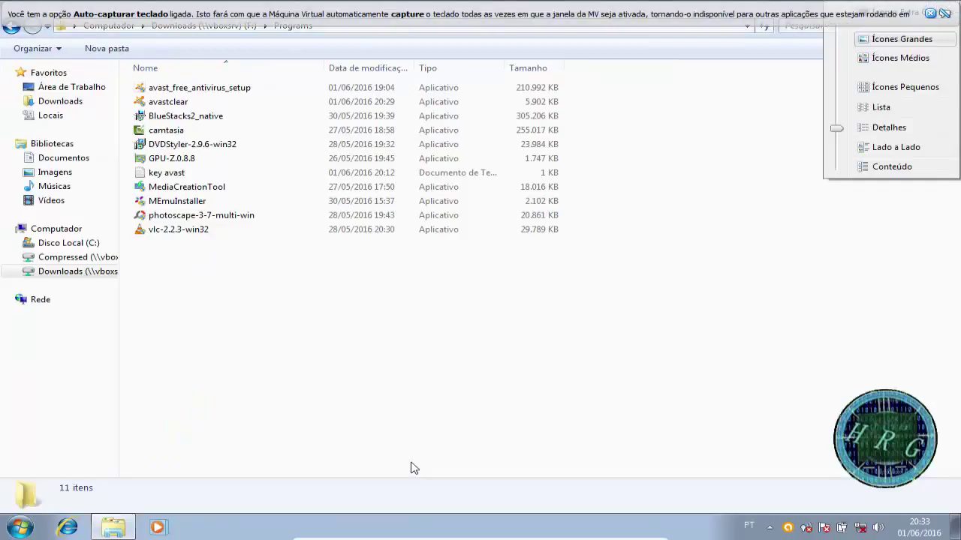
pyautogui.press('Return')
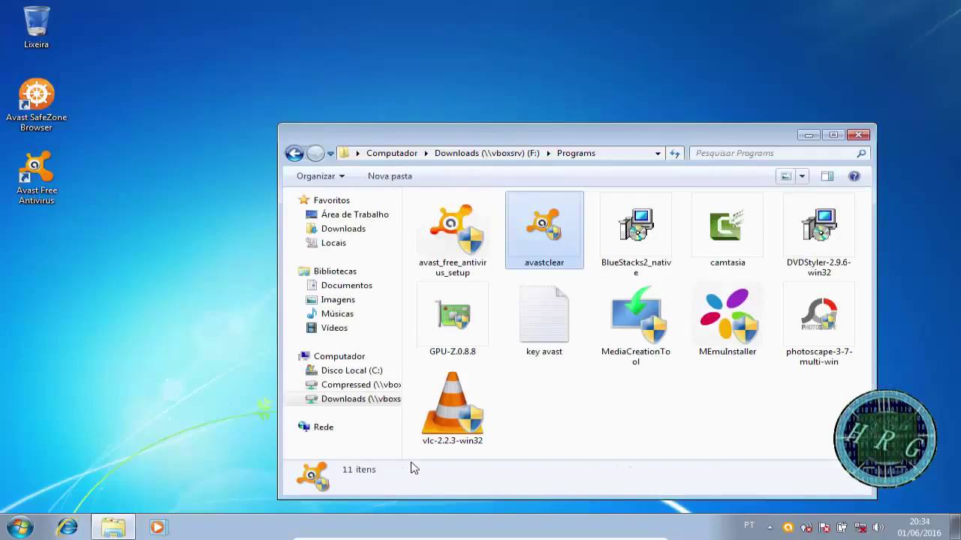
pyautogui.moveTo(544, 229); pyautogui.dragTo(562, 43)
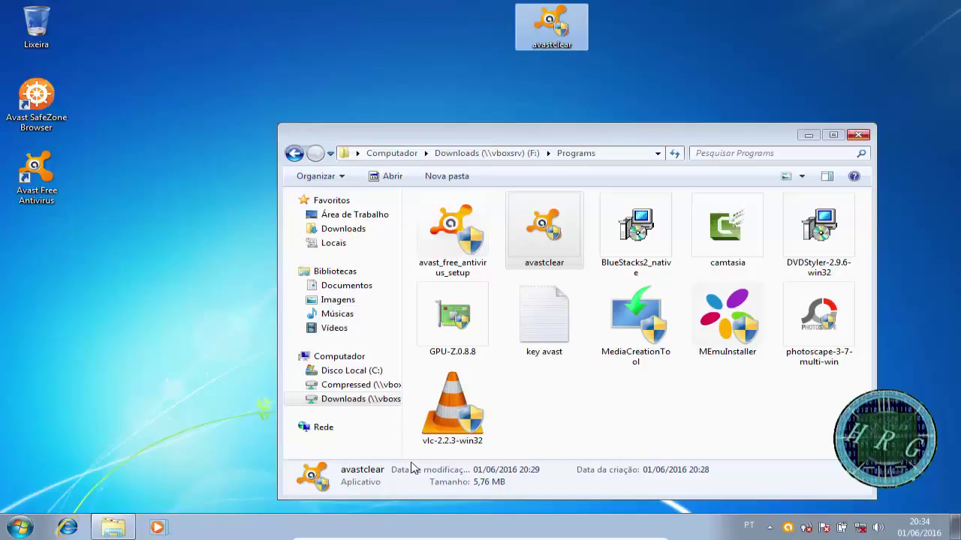
pyautogui.hotkey('alt', 'F4')
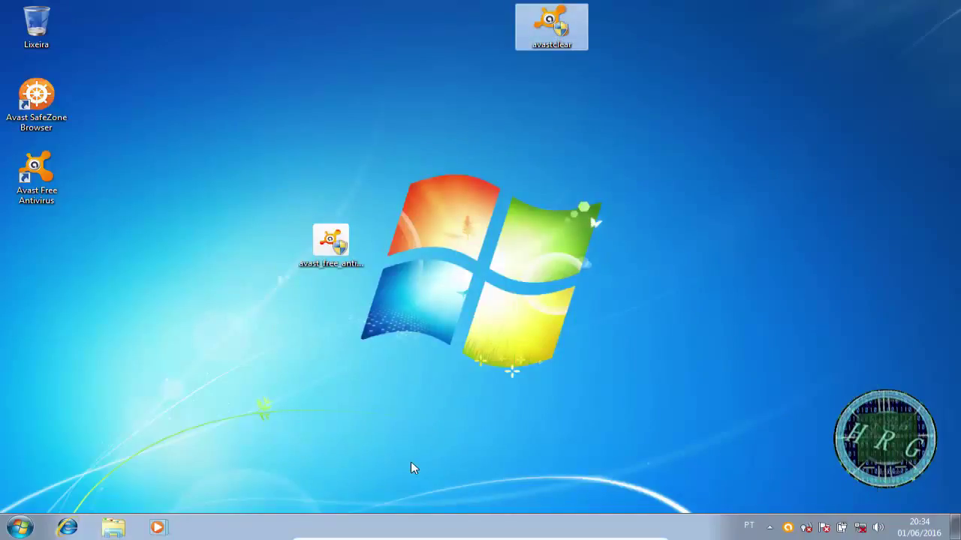
# Run avastclear as administrator, allowing its changes, and agree to restart Windows in Safe Mode.
pyautogui.press('Menu')
pyautogui.press('Down')
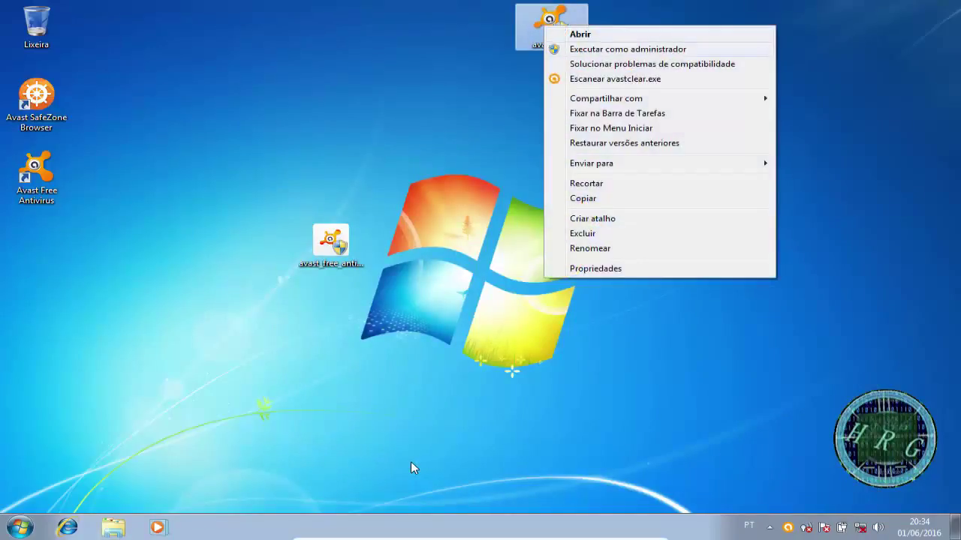
pyautogui.press('Return')
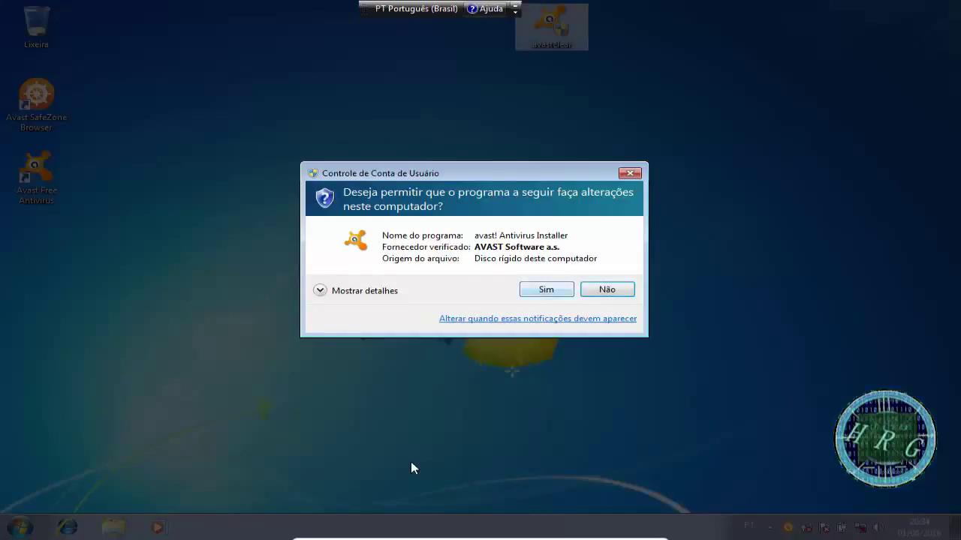
pyautogui.press('Return')
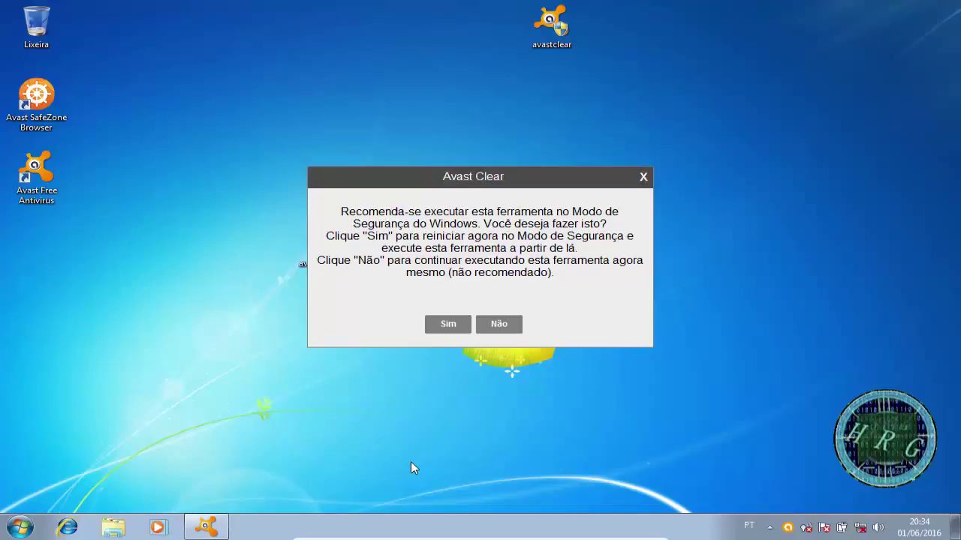
pyautogui.press('Return')
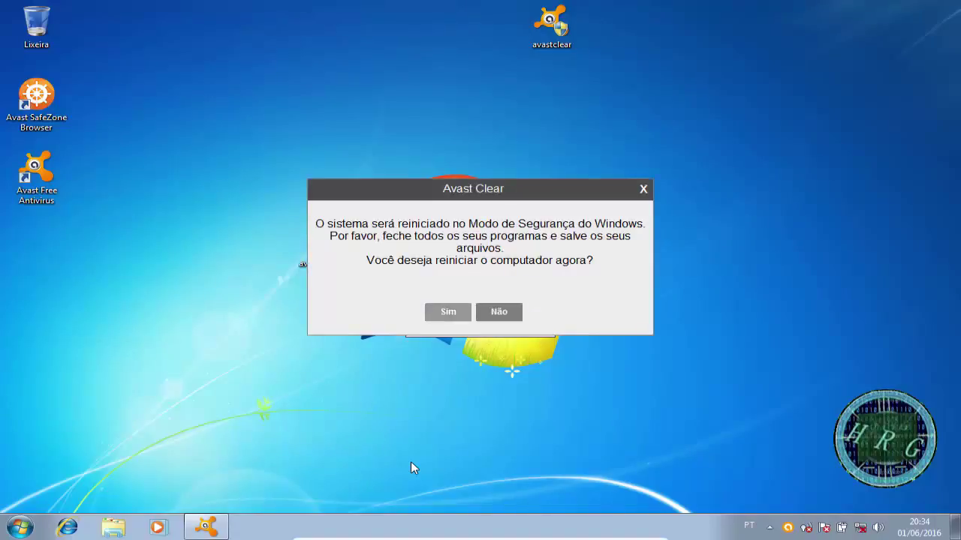
pyautogui.press('Return')
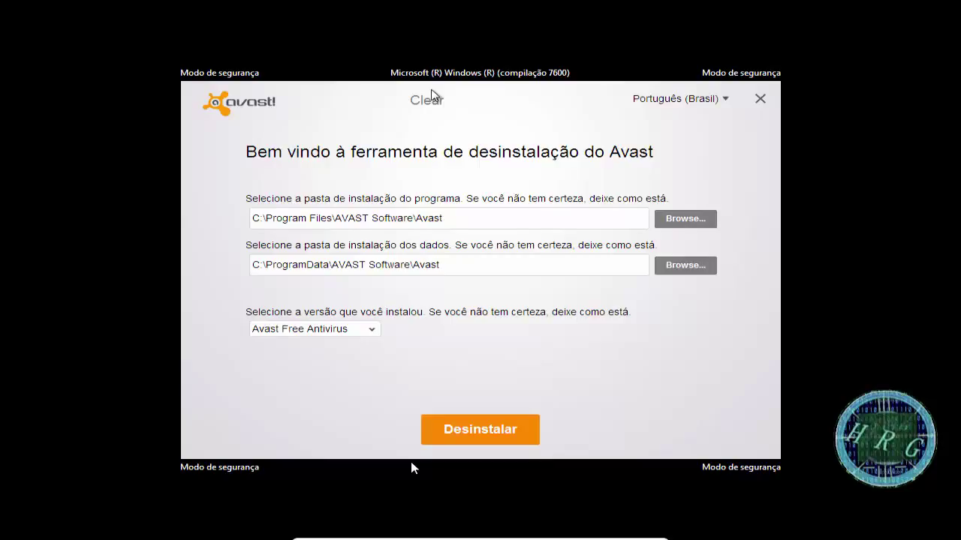
# Uninstall Avast Free Antivirus with the default program and data folders, and restart the computer.
pyautogui.moveTo(431, 94); pyautogui.dragTo(422, 118)
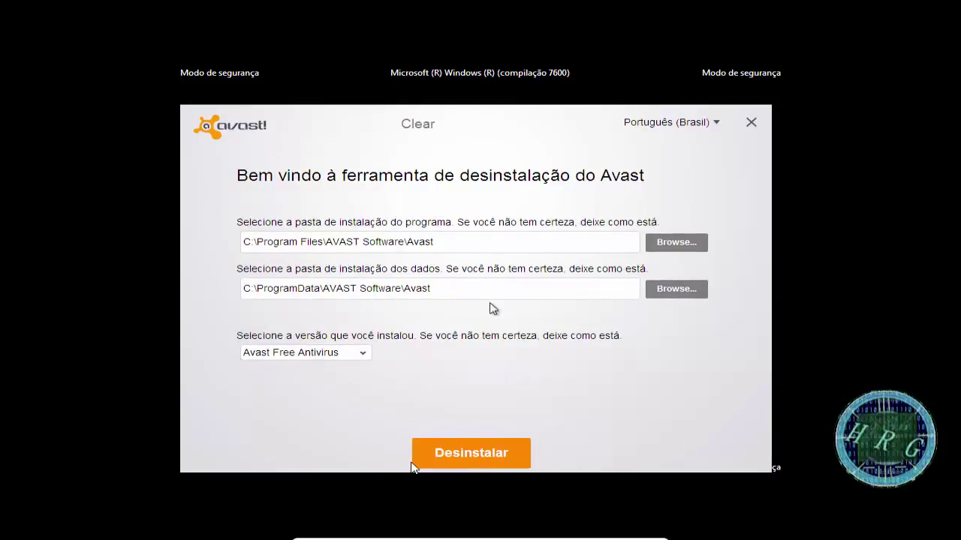
pyautogui.click(361, 352)
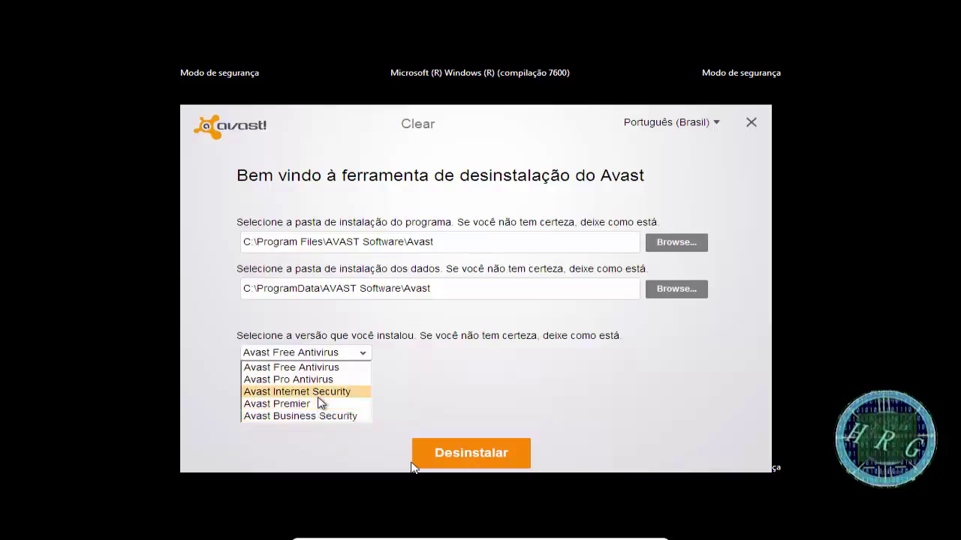
pyautogui.click(417, 368)
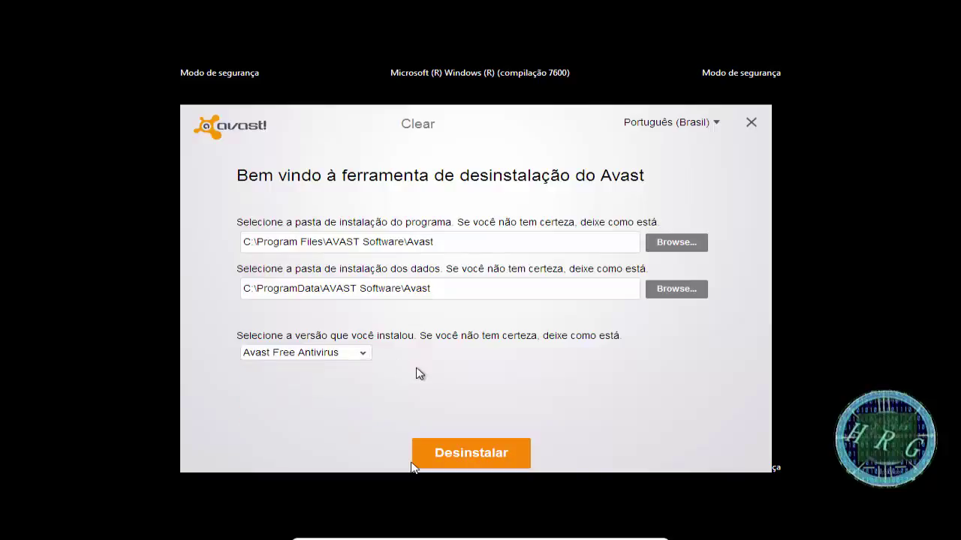
pyautogui.click(450, 452)
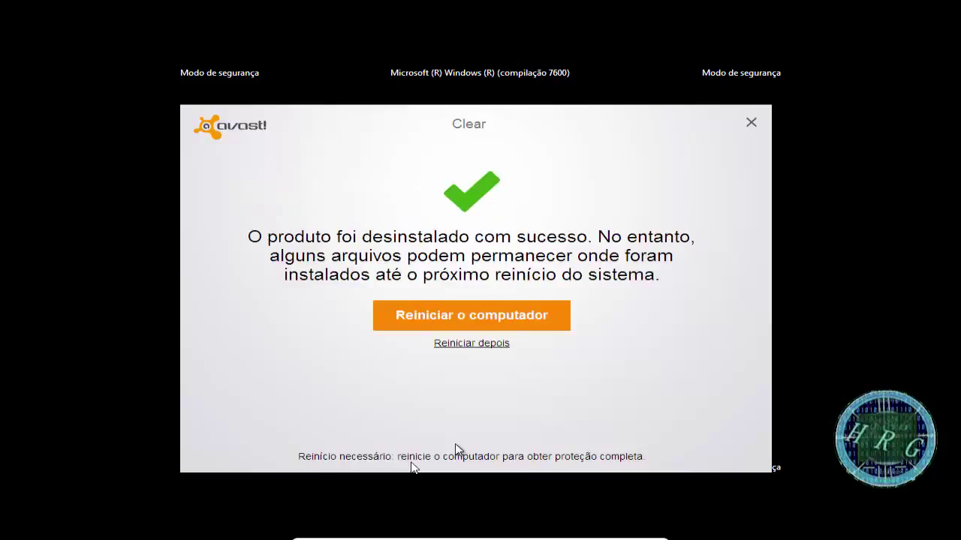
pyautogui.click(481, 316)
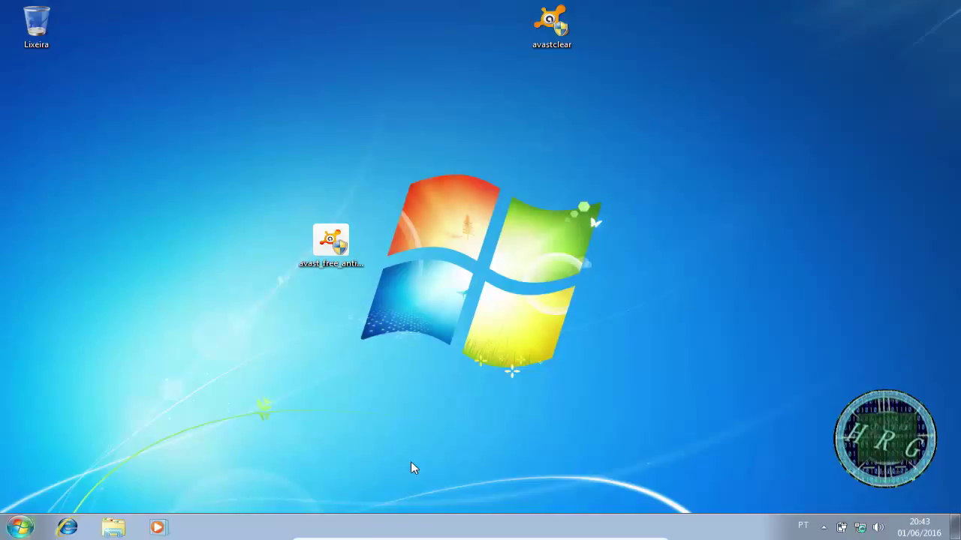
# Show Control Panel by category and check the installed programs list for any remaining Avast entry, closing the window when done.
pyautogui.press('super')
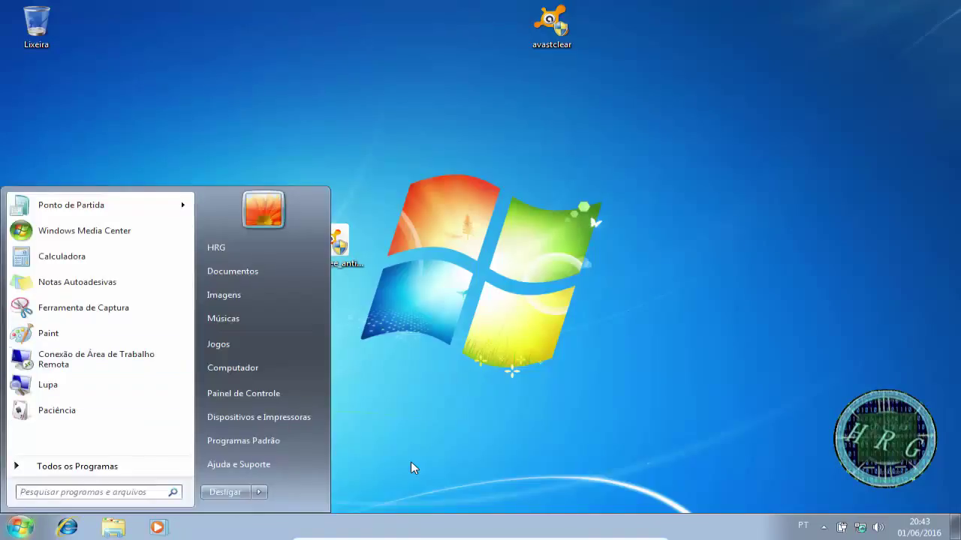
pyautogui.press('Escape')
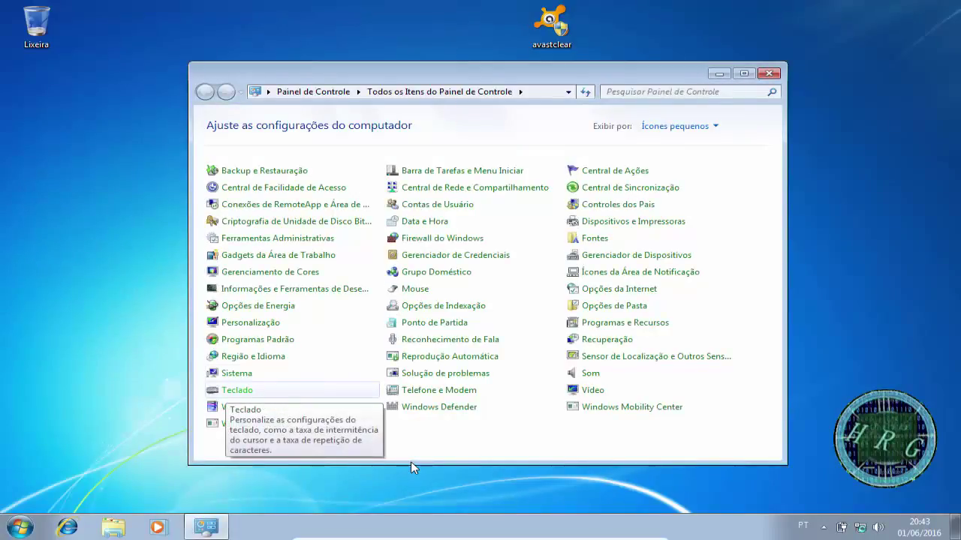
pyautogui.press('Return')
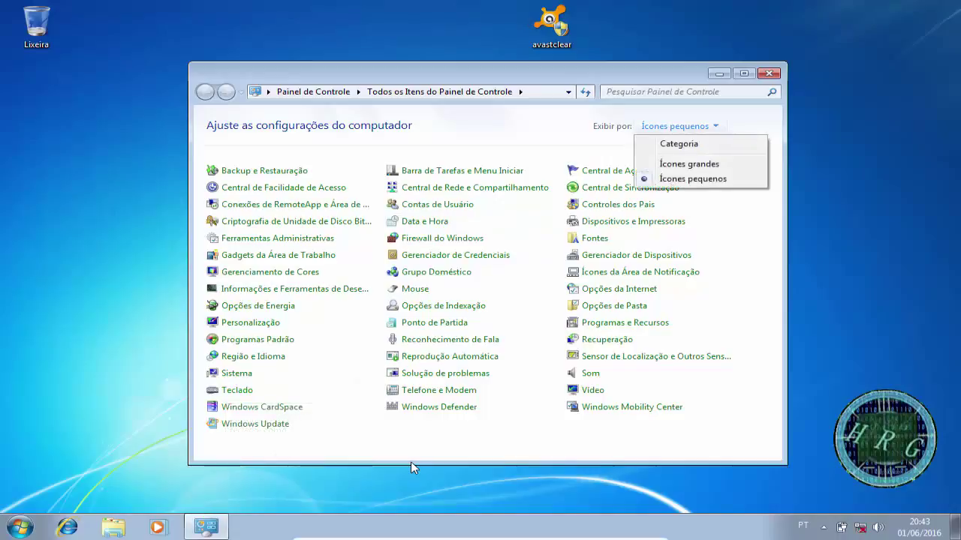
pyautogui.press('Return')
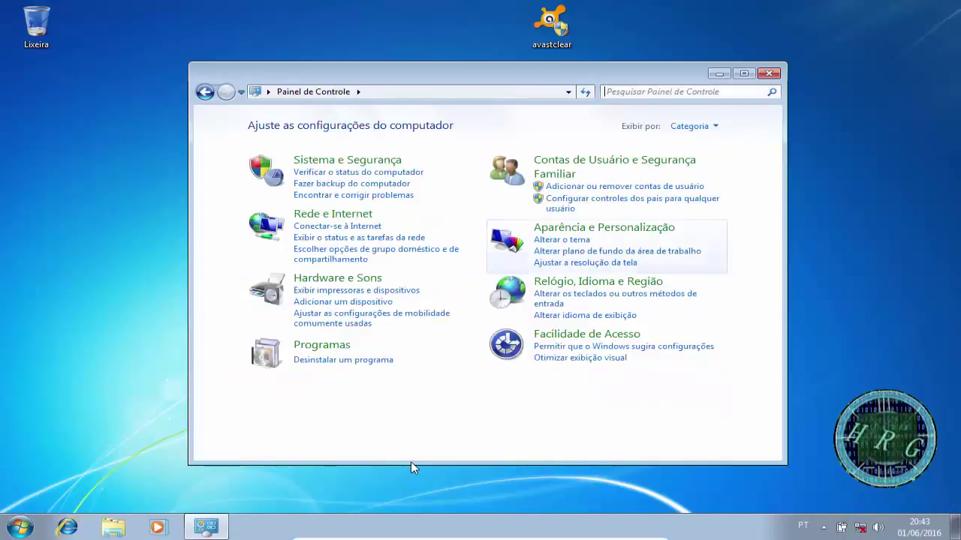
pyautogui.press('Return')
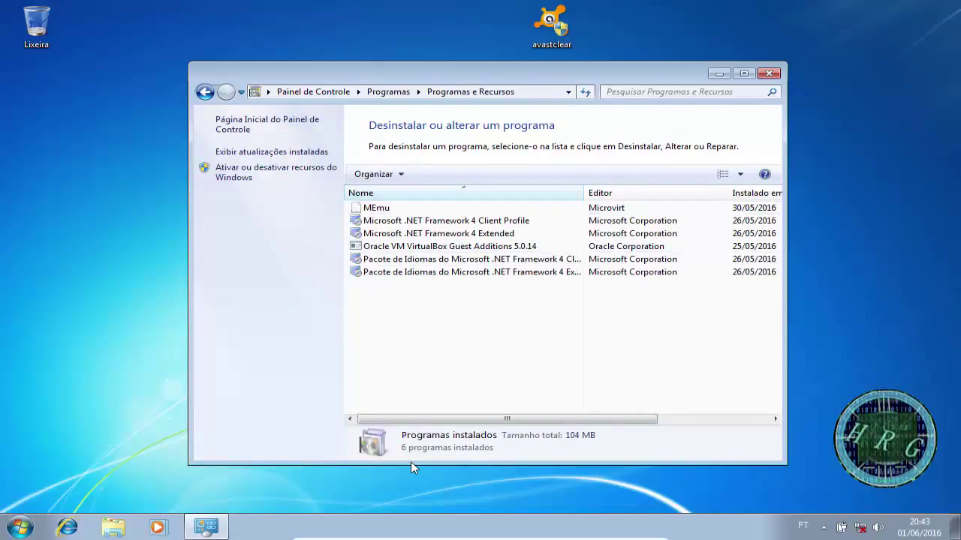
pyautogui.press('super+Up')
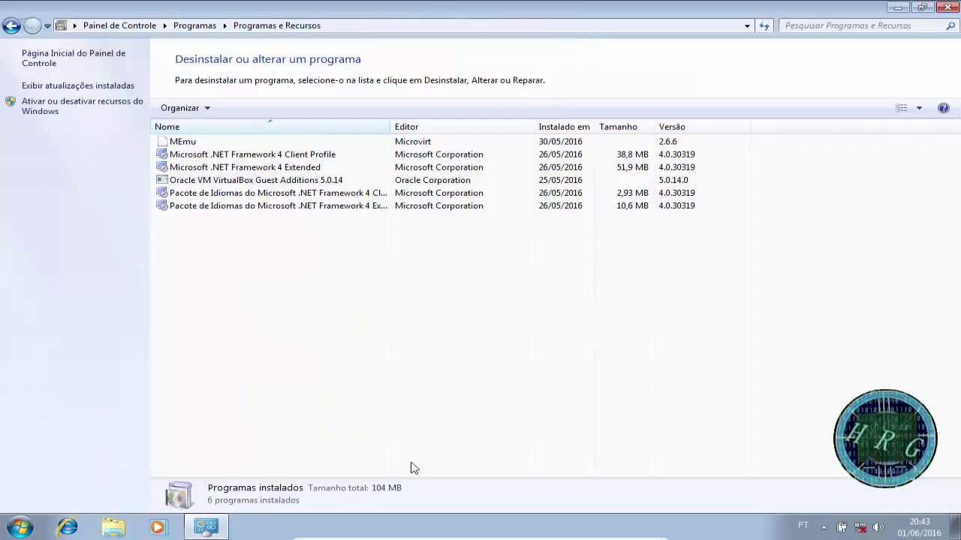
pyautogui.hotkey('alt', 'F4')
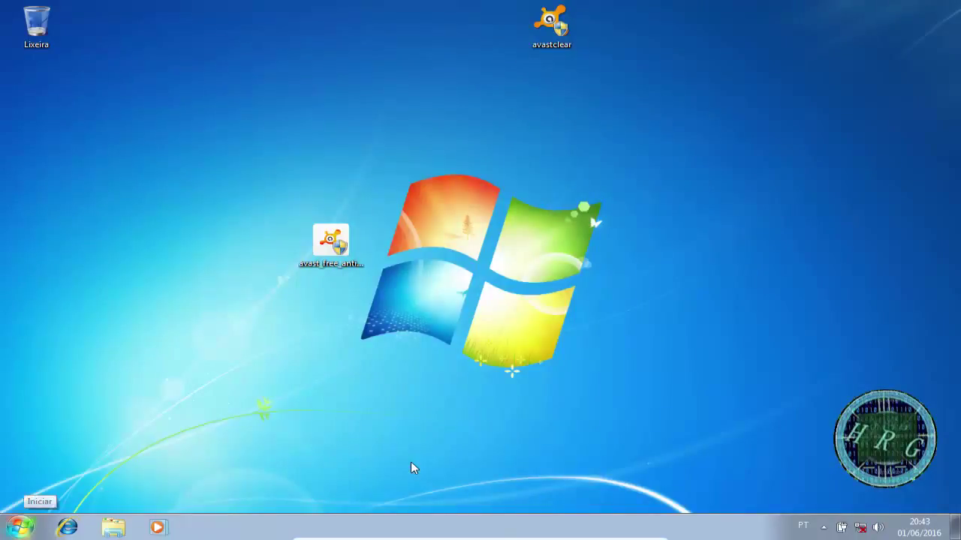